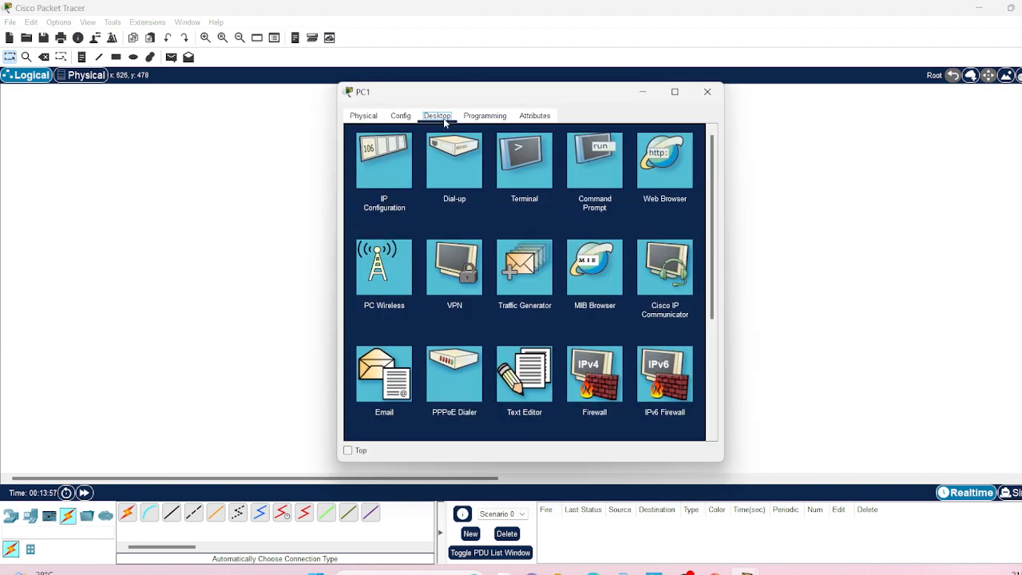
- Review PC1's static IPv4 address and subnet mask in its IP configuration, and close PC1's window
{"action": "left_click", "coordinate": [396, 166]}
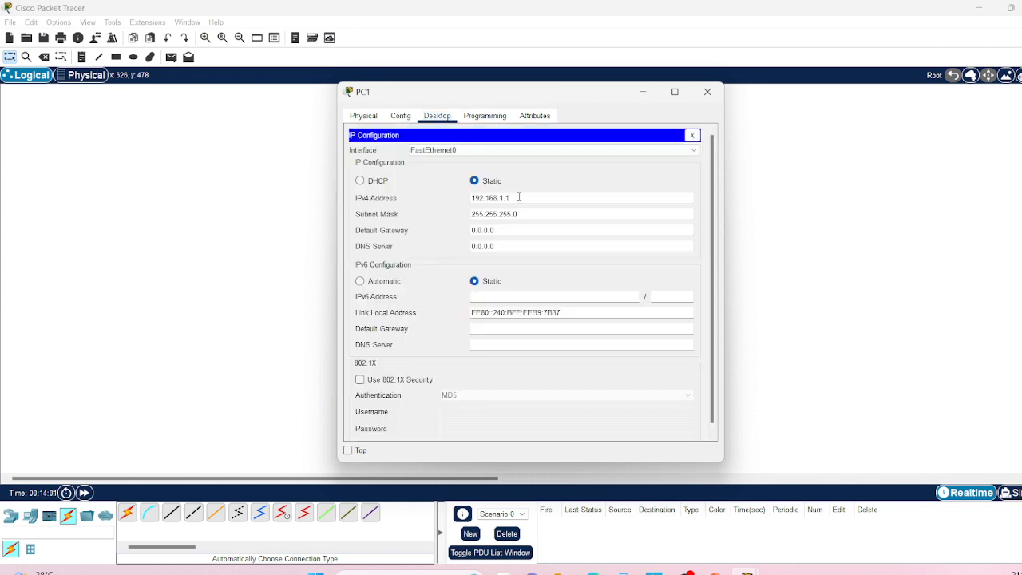
{"action": "left_click_drag", "start_coordinate": [519, 198], "coordinate": [461, 197]}
{"action": "left_click", "coordinate": [531, 214]}
{"action": "left_click_drag", "start_coordinate": [524, 214], "coordinate": [448, 214]}
{"action": "double_click", "coordinate": [516, 214]}
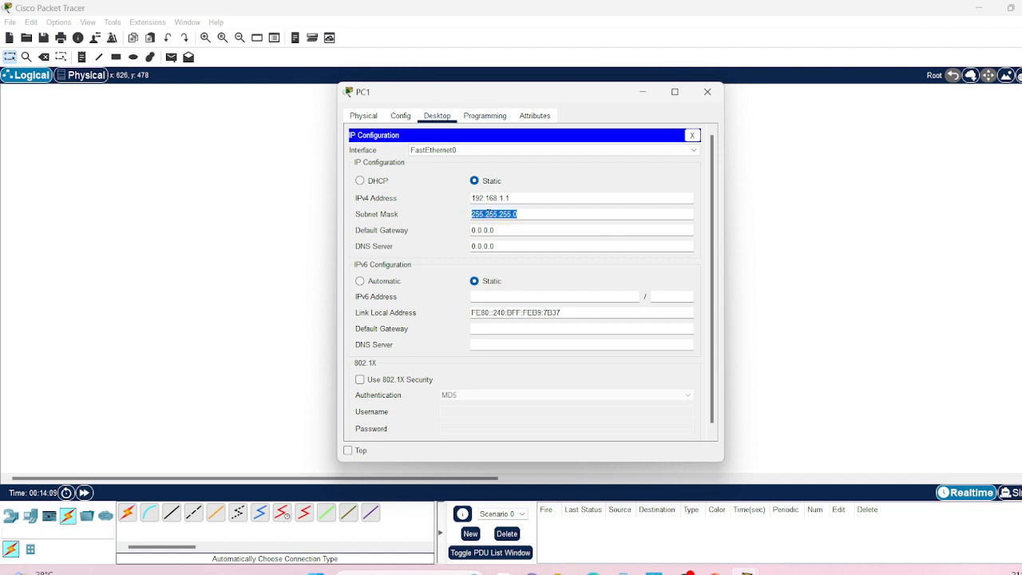
{"action": "left_click", "coordinate": [707, 92]}
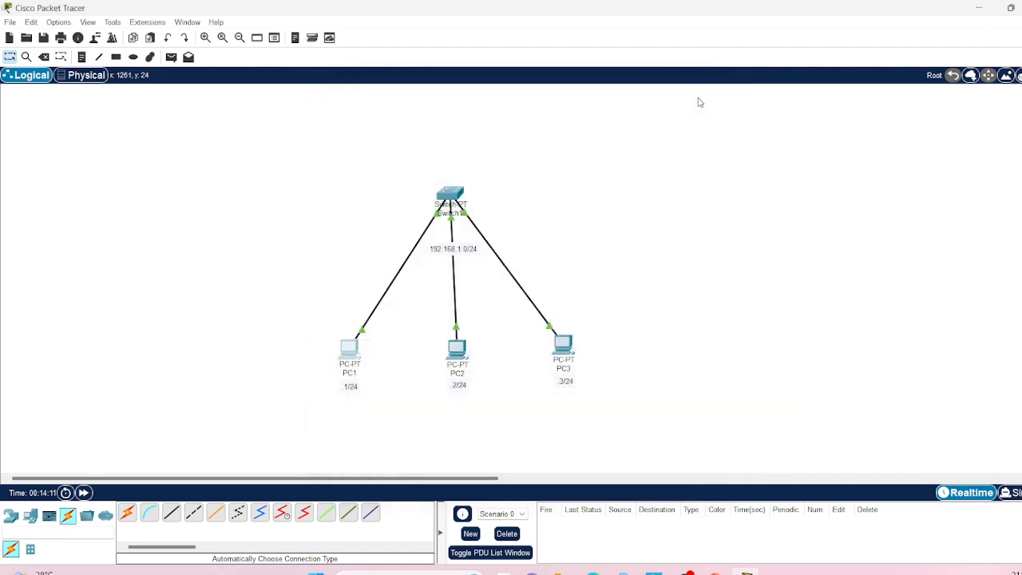
- Review PC2's static IPv4 settings in its IP configuration and close PC2's window
{"action": "left_click", "coordinate": [462, 352]}
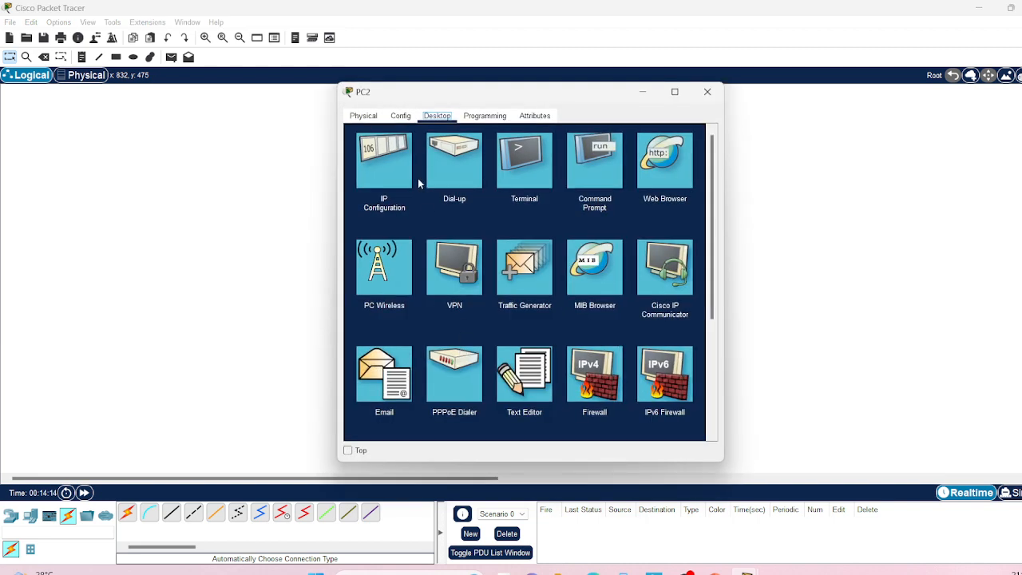
{"action": "left_click", "coordinate": [401, 160]}
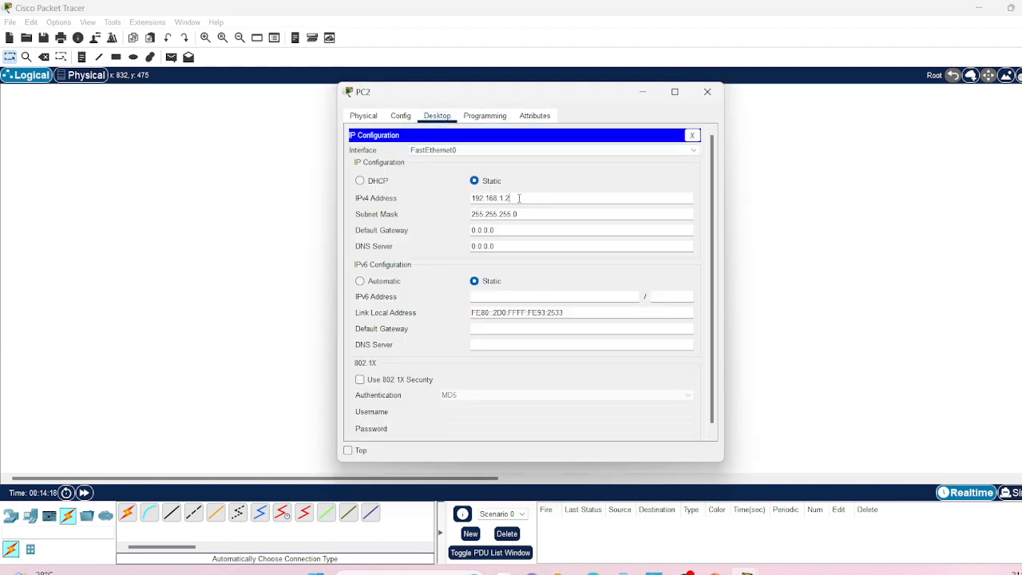
{"action": "left_click_drag", "start_coordinate": [513, 199], "coordinate": [408, 193]}
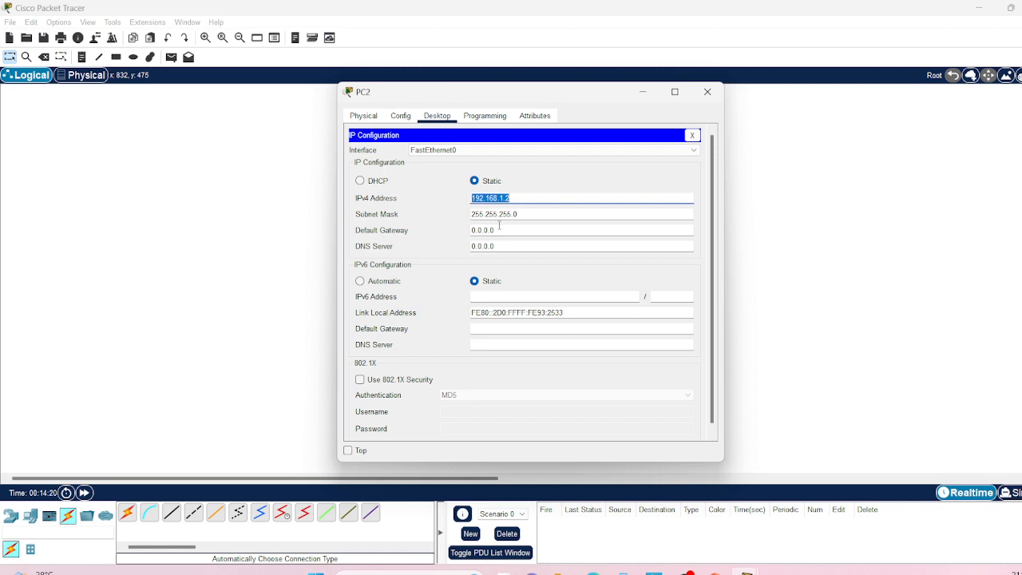
{"action": "left_click", "coordinate": [521, 200]}
{"action": "left_click", "coordinate": [707, 92]}
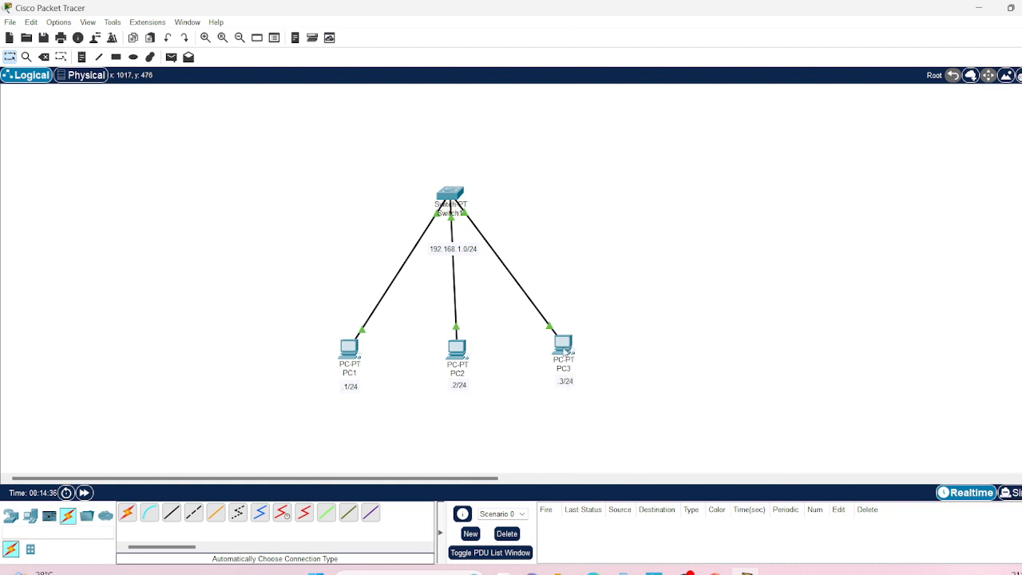
- Check PC3's IPv4 address and subnet mask in its IP configuration and close PC3's window
{"action": "left_click", "coordinate": [563, 344]}
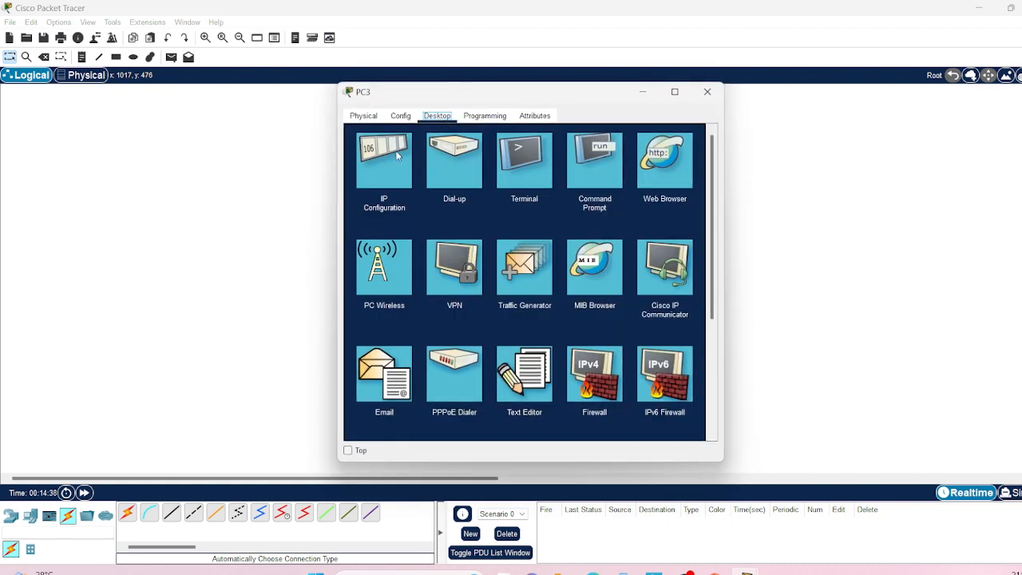
{"action": "left_click", "coordinate": [380, 168]}
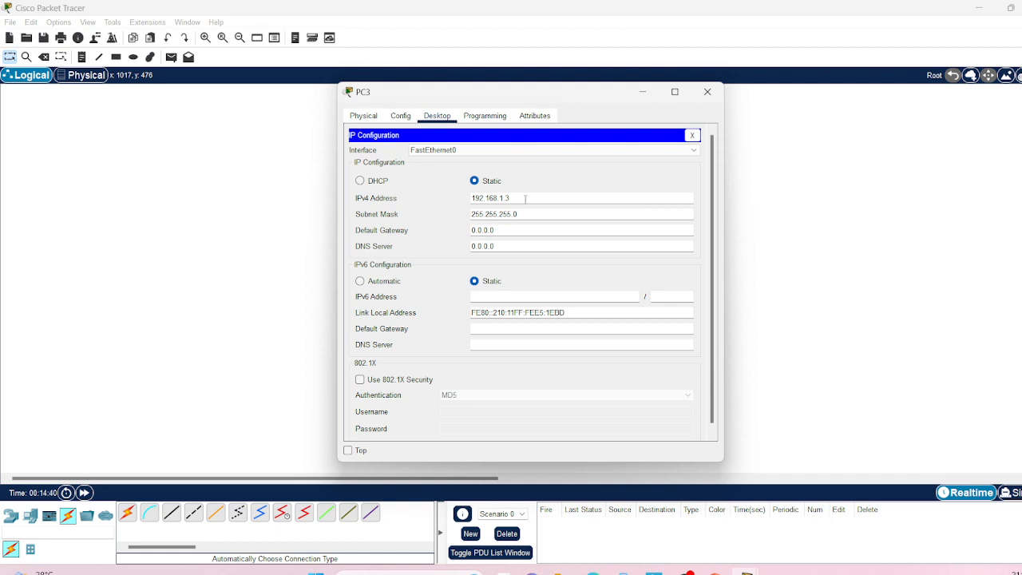
{"action": "left_click_drag", "start_coordinate": [522, 198], "coordinate": [445, 196]}
{"action": "left_click", "coordinate": [521, 198]}
{"action": "left_click", "coordinate": [548, 214]}
{"action": "left_click_drag", "start_coordinate": [531, 216], "coordinate": [431, 219]}
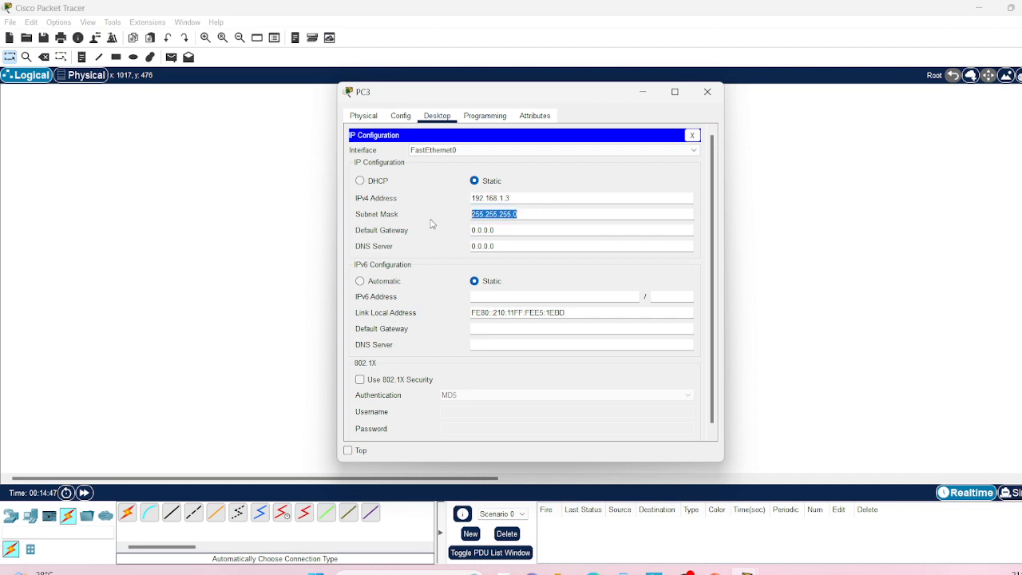
{"action": "left_click", "coordinate": [523, 214]}
{"action": "left_click", "coordinate": [708, 92]}
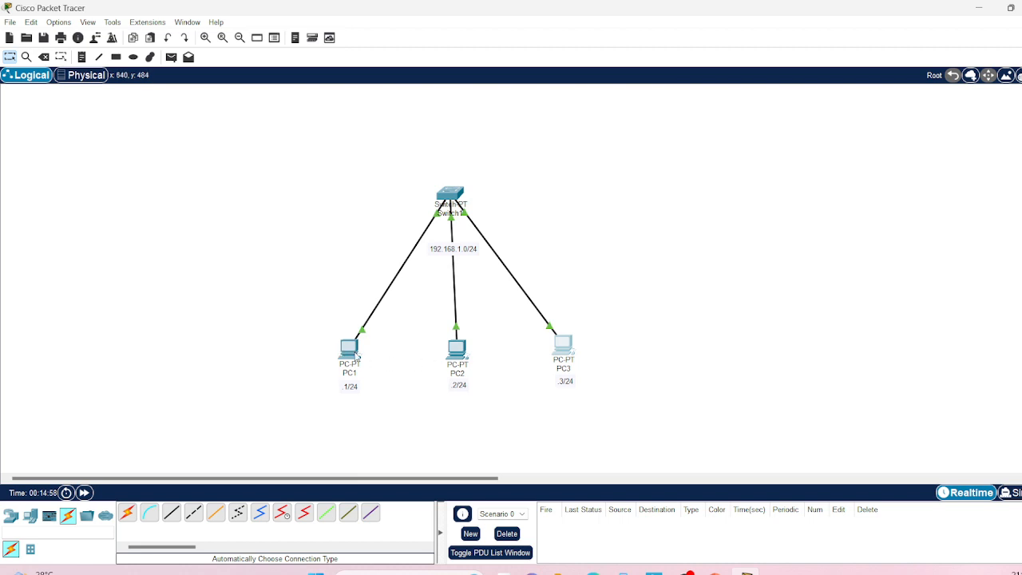
- Display PC1's ARP table by running arp -a in its Command Prompt, and close PC1's window
{"action": "mouse_move", "coordinate": [356, 357]}
{"action": "left_click", "coordinate": [346, 356]}
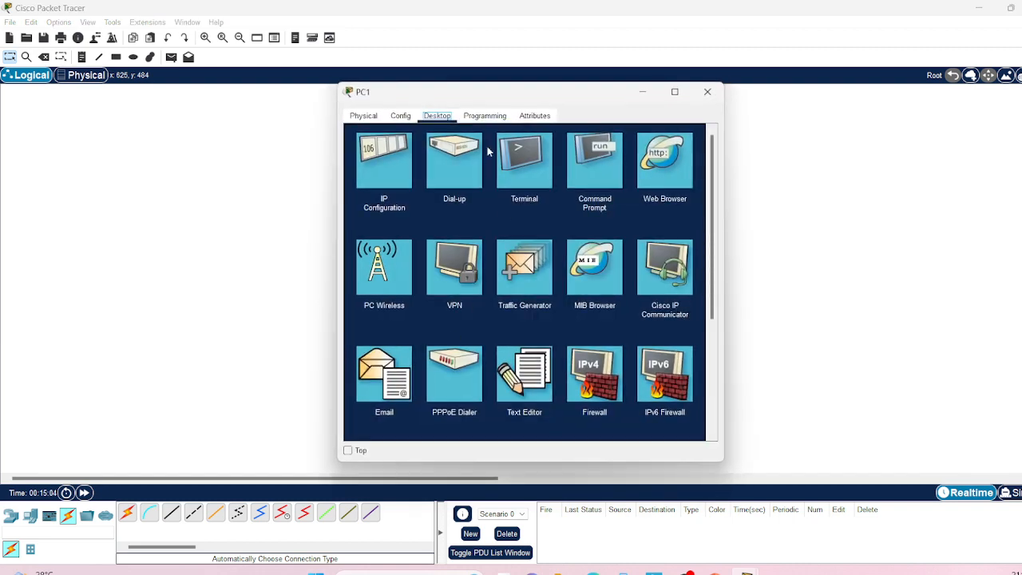
{"action": "left_click", "coordinate": [593, 165]}
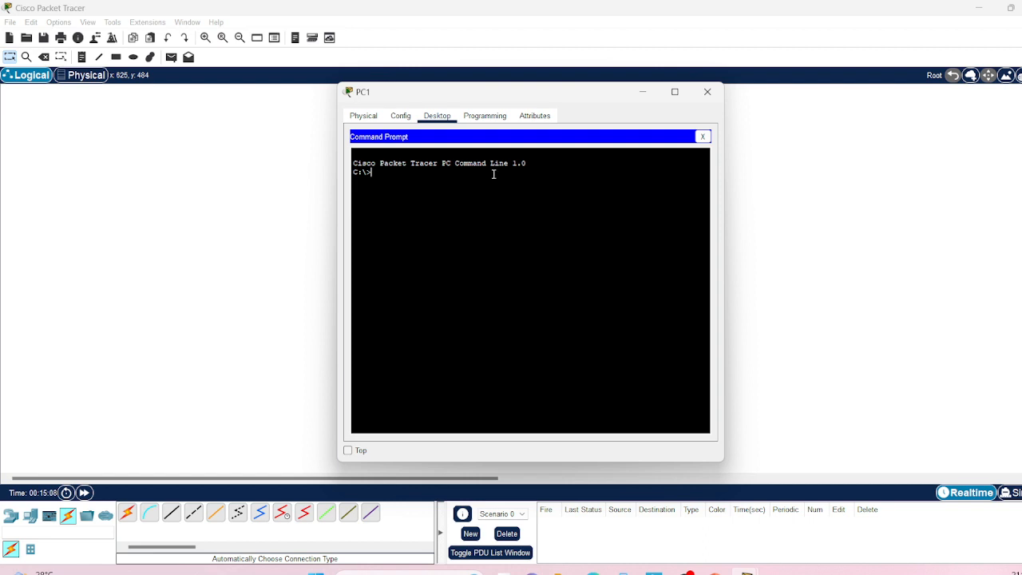
{"action": "key", "text": "Caps_Lock"}
{"action": "type", "text": "arp"}
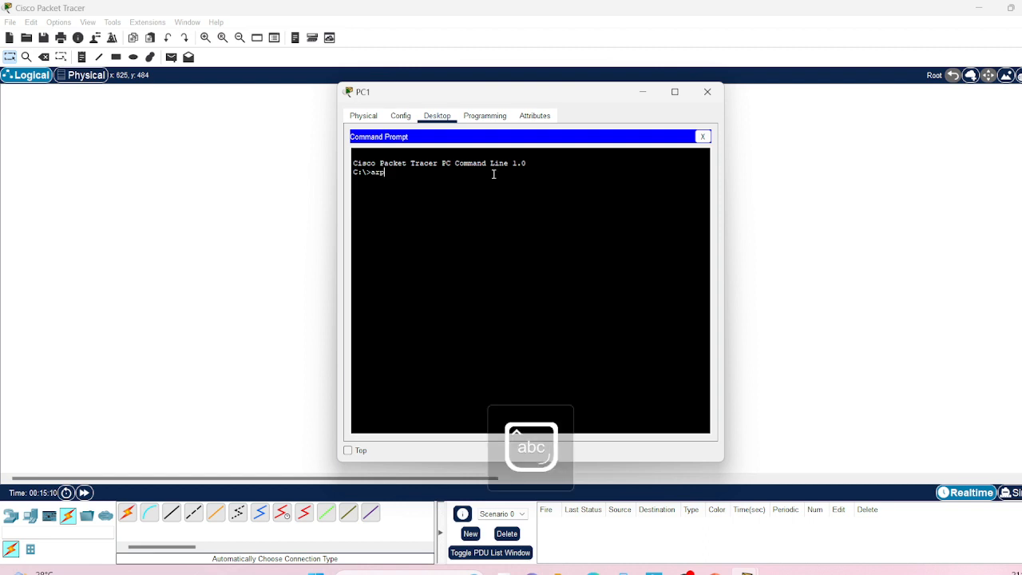
{"action": "type", "text": " -"}
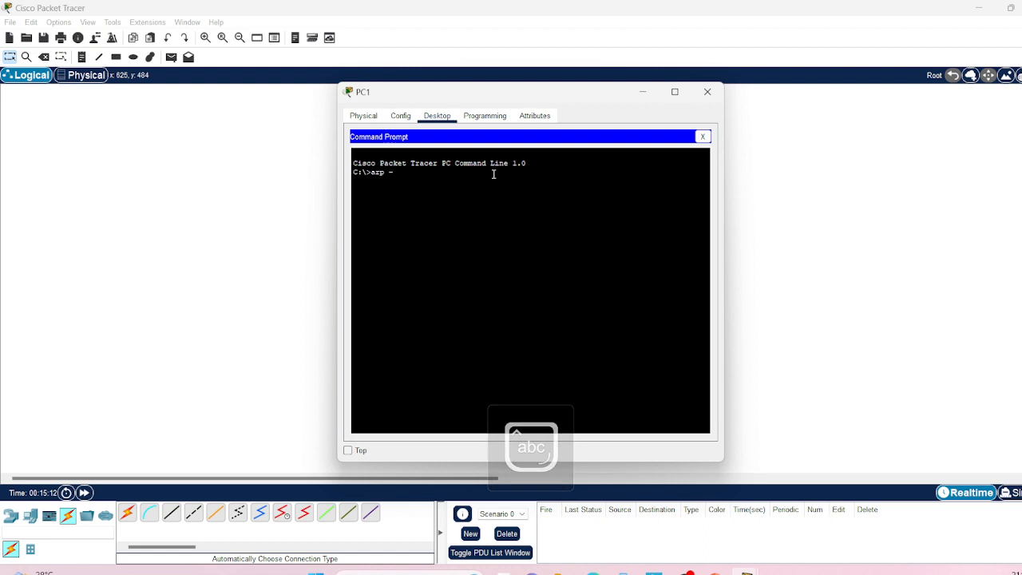
{"action": "type", "text": "a"}
{"action": "key", "text": "Return"}
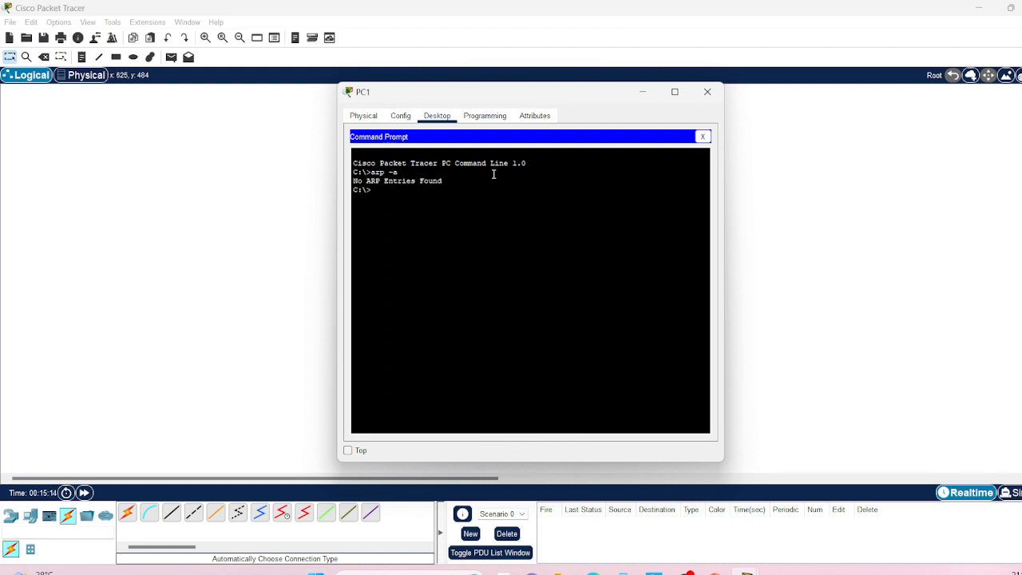
{"action": "left_click", "coordinate": [713, 95]}
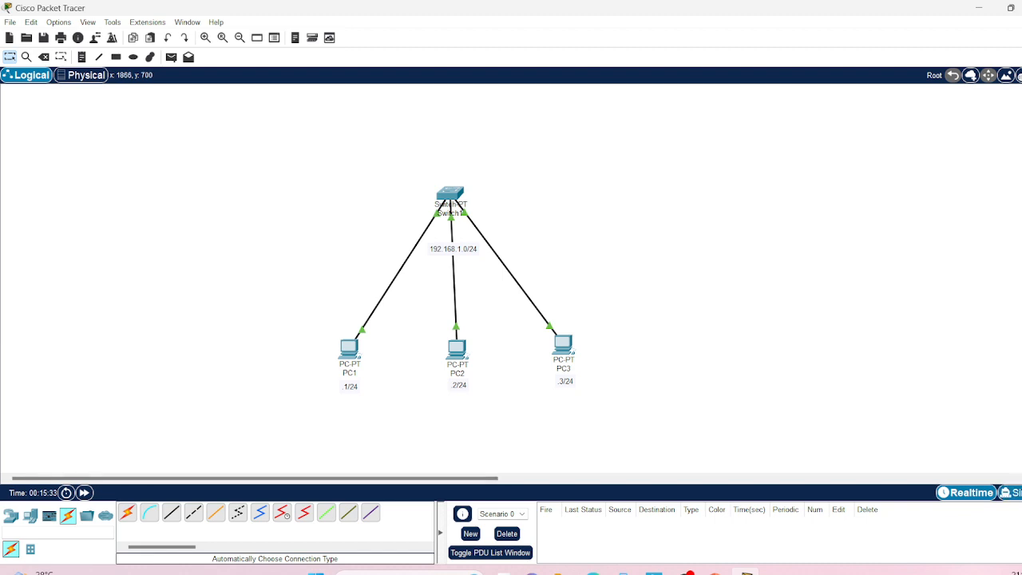
- Switch to simulation mode and filter the event list so that only ARP events are shown
{"action": "left_click", "coordinate": [1008, 492]}
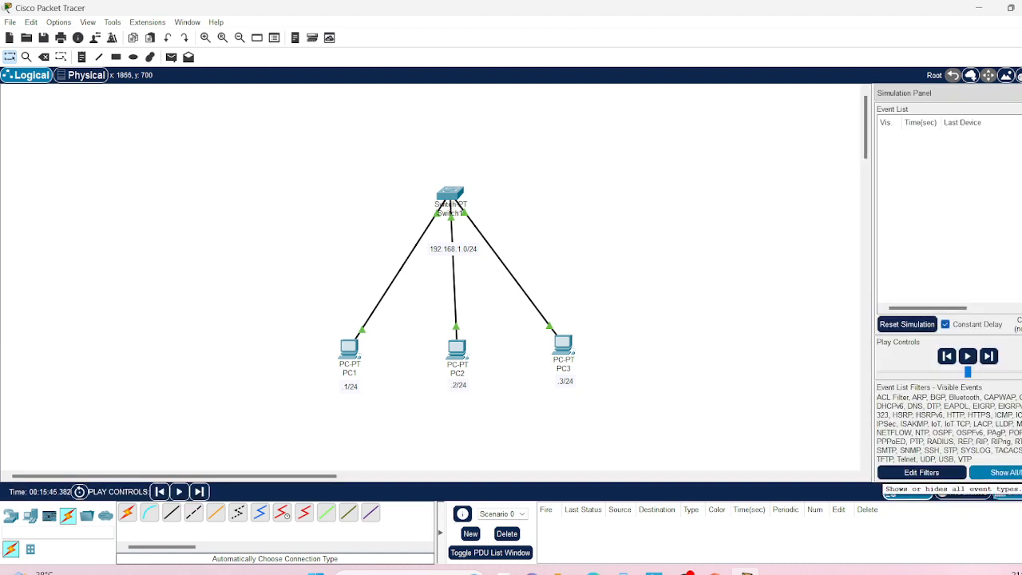
{"action": "left_click", "coordinate": [996, 473]}
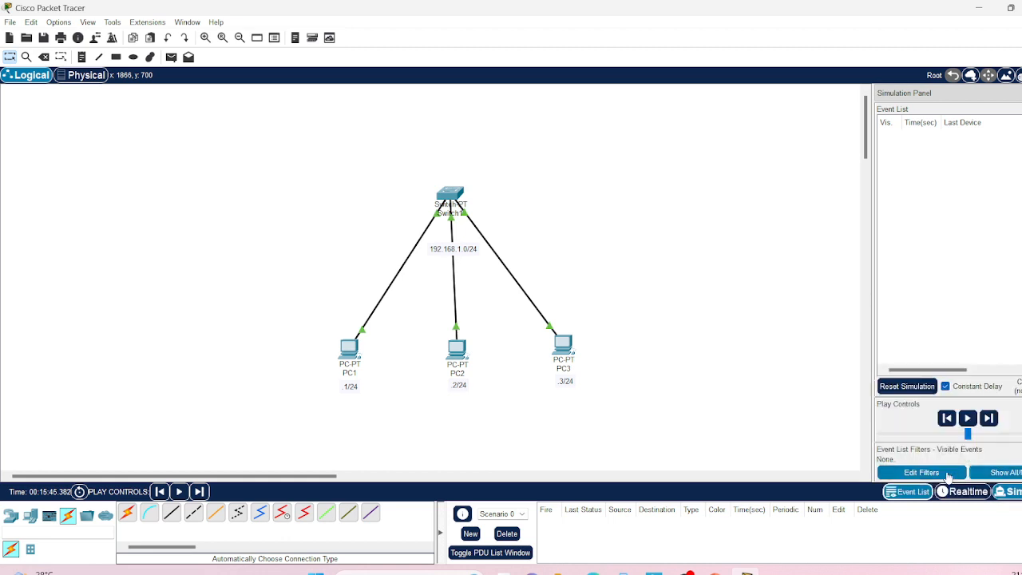
{"action": "left_click", "coordinate": [948, 475]}
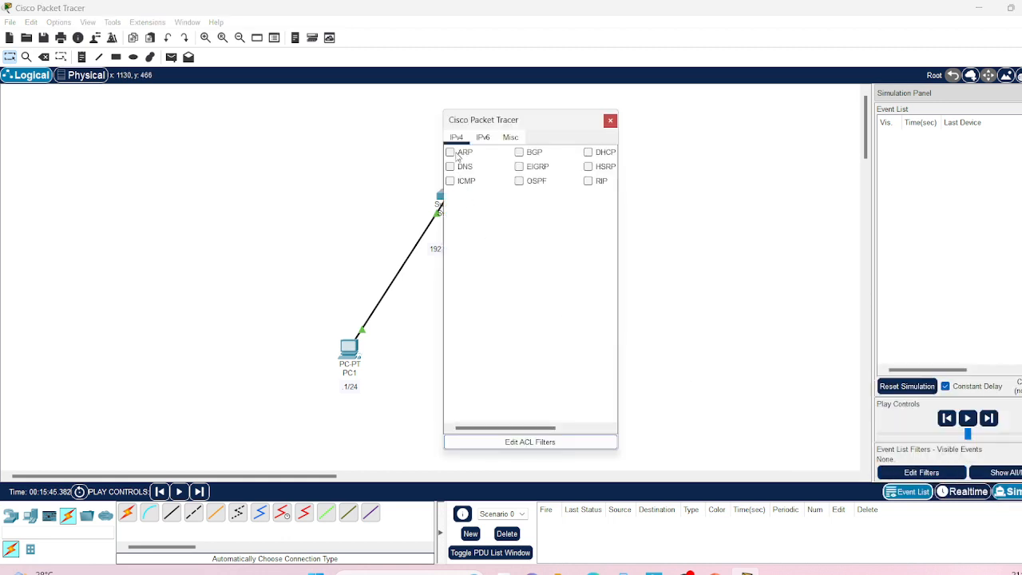
{"action": "left_click", "coordinate": [450, 153]}
{"action": "left_click", "coordinate": [611, 122]}
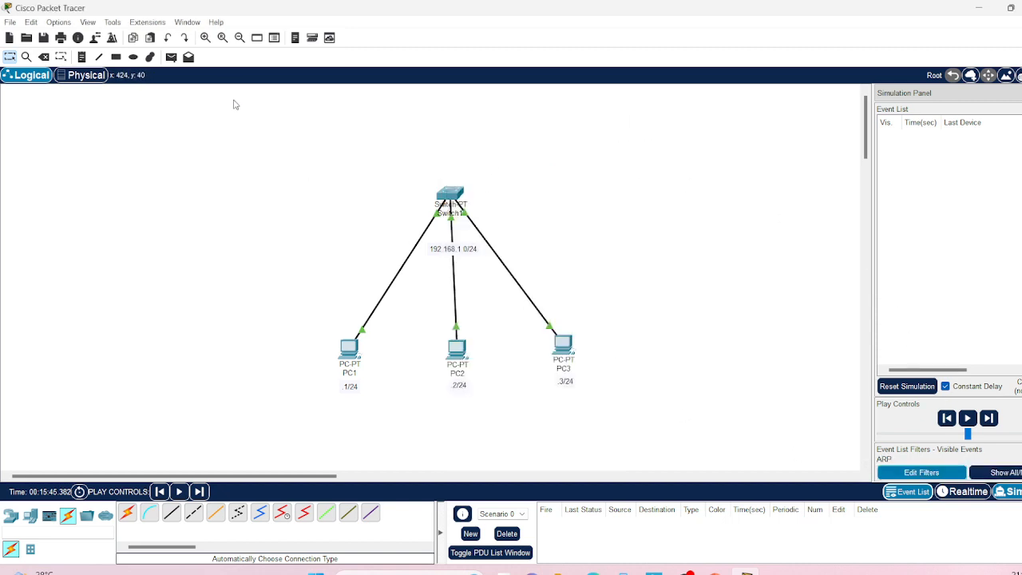
- Add a simple PDU from PC1 to PC3 and advance the simulation until Switch1 forwards the ARP request to PC2 and PC3
{"action": "left_click", "coordinate": [170, 59]}
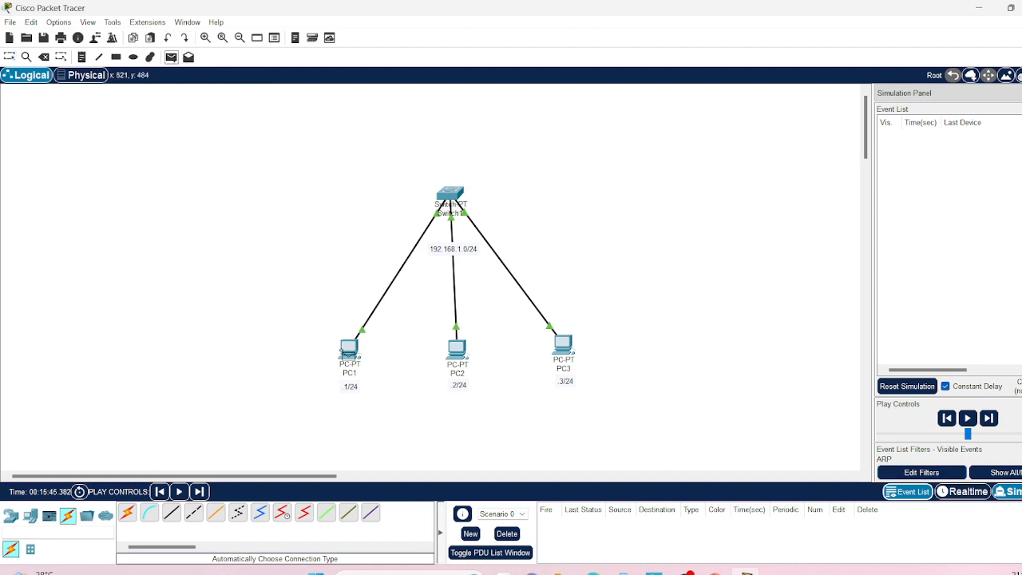
{"action": "left_click", "coordinate": [349, 349]}
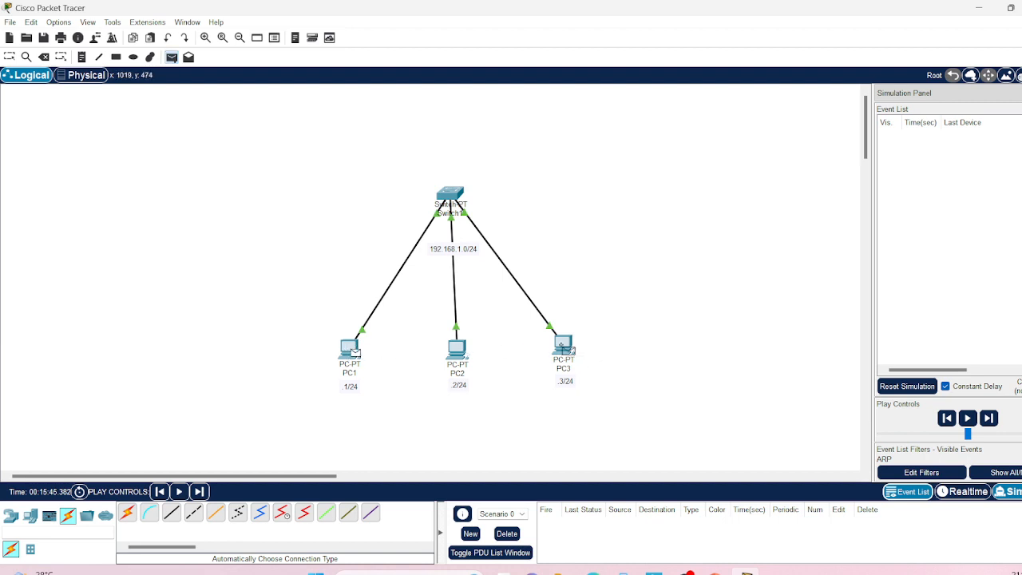
{"action": "left_click", "coordinate": [564, 348]}
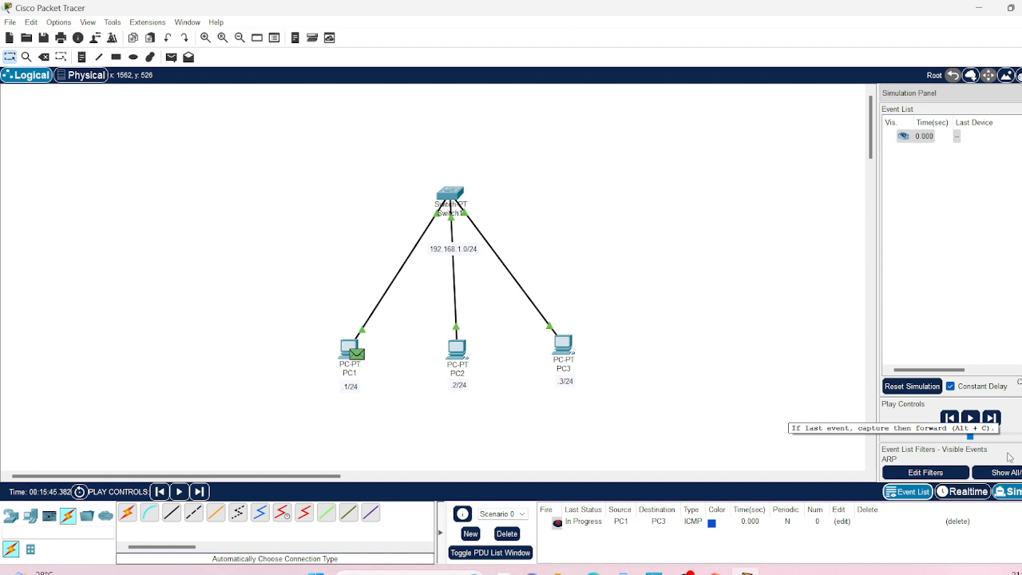
{"action": "left_click", "coordinate": [995, 419]}
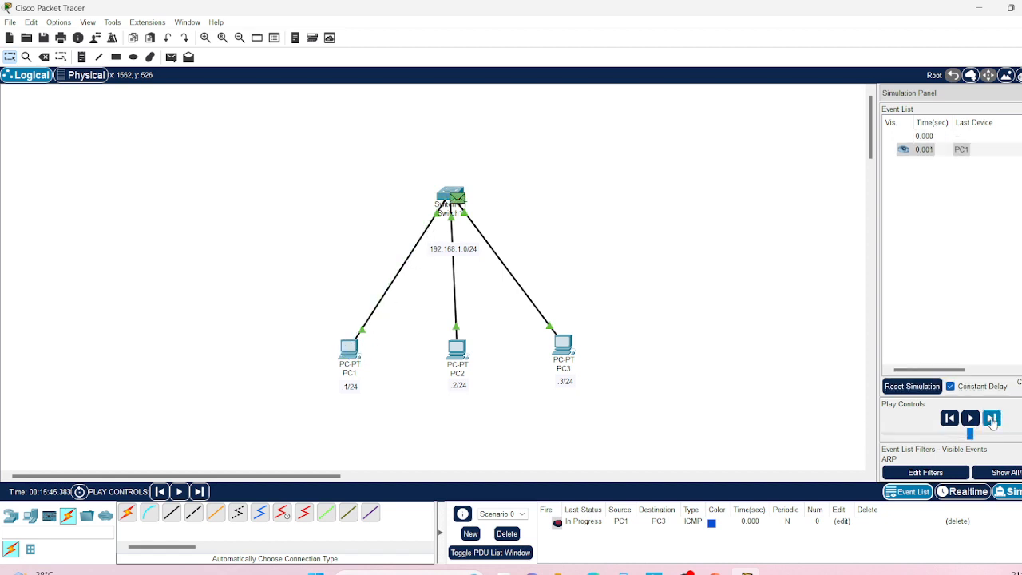
{"action": "left_click", "coordinate": [992, 419]}
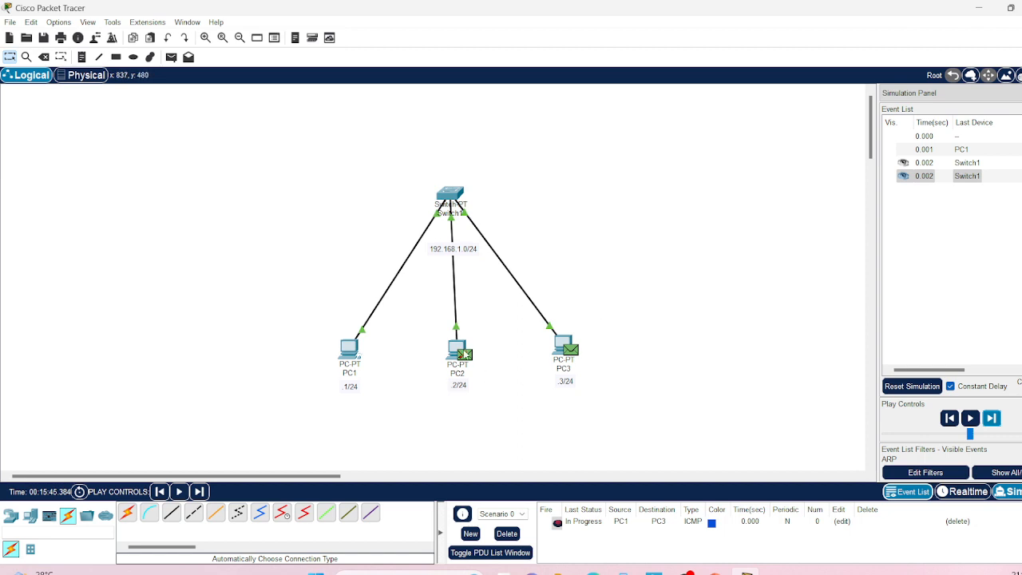
- Inspect the PDU information at PC3, including its outbound Layer 2 details, and the PDU information at PC2
{"action": "mouse_move", "coordinate": [465, 355]}
{"action": "left_click", "coordinate": [571, 351]}
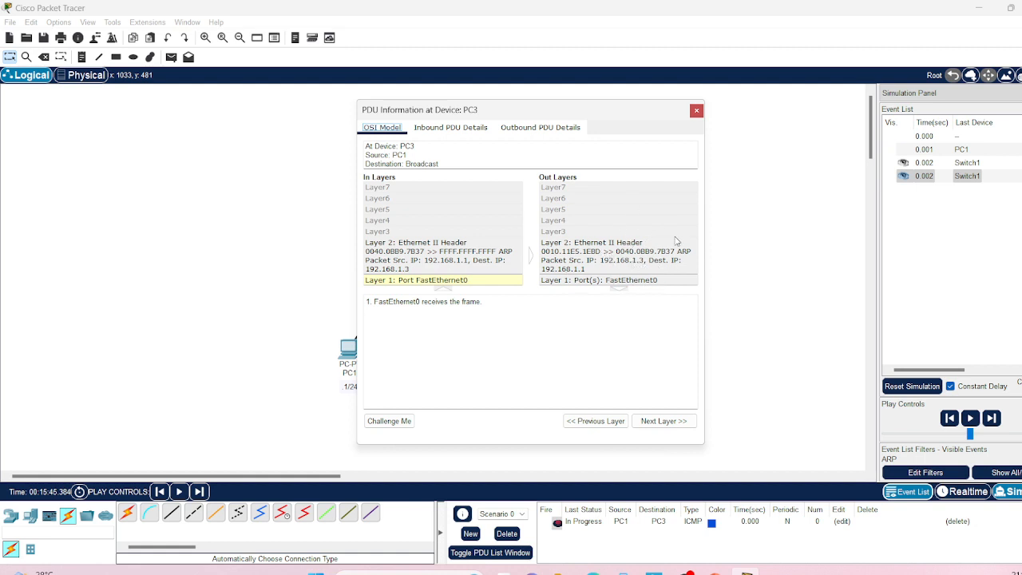
{"action": "left_click", "coordinate": [657, 264]}
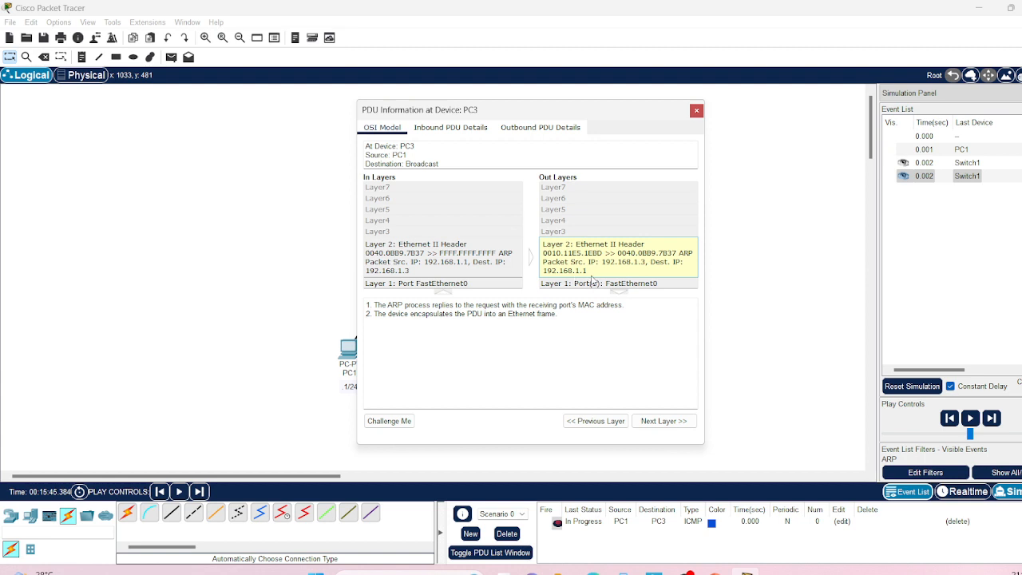
{"action": "left_click", "coordinate": [697, 110]}
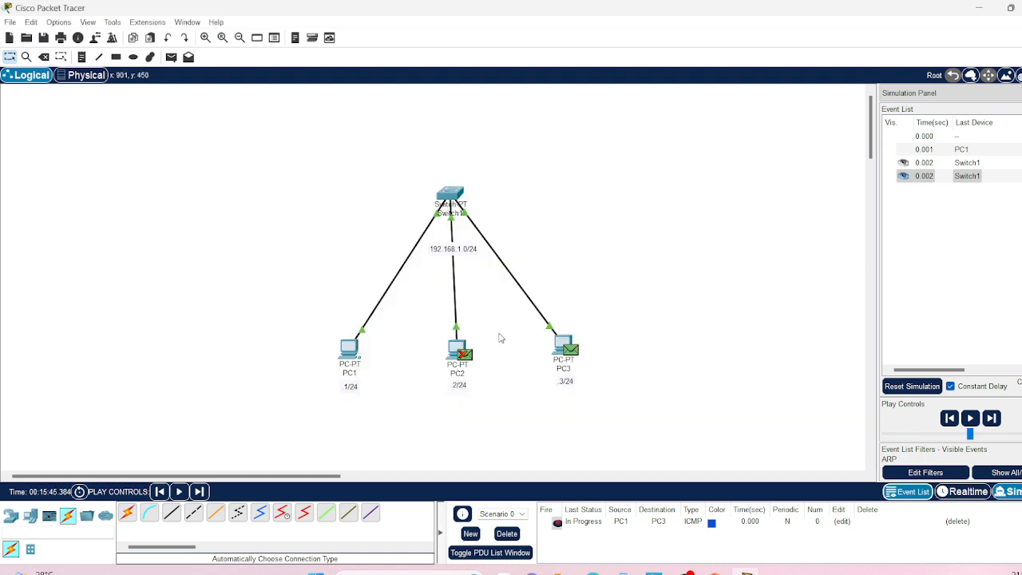
{"action": "left_click", "coordinate": [463, 355]}
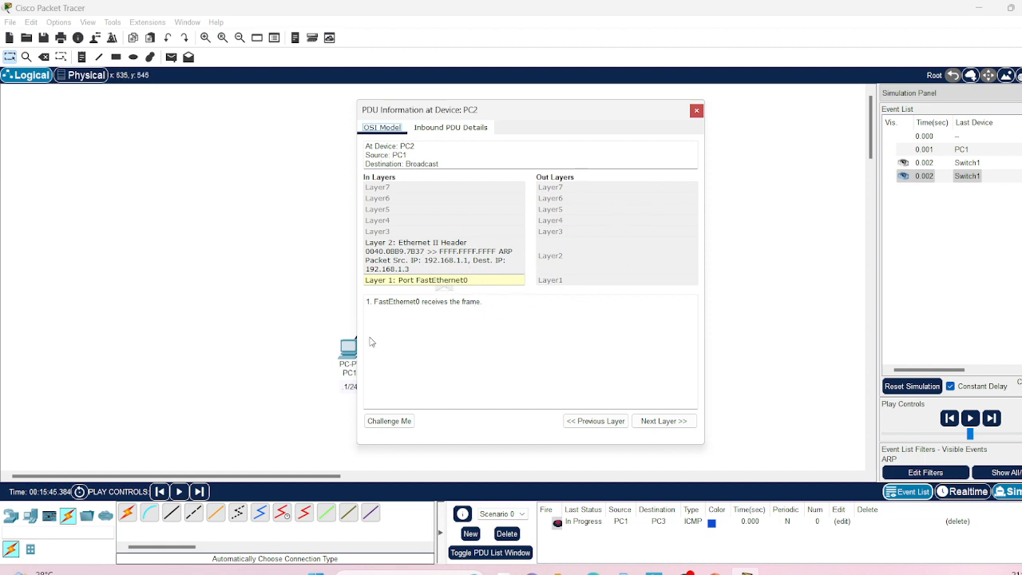
{"action": "left_click", "coordinate": [696, 111]}
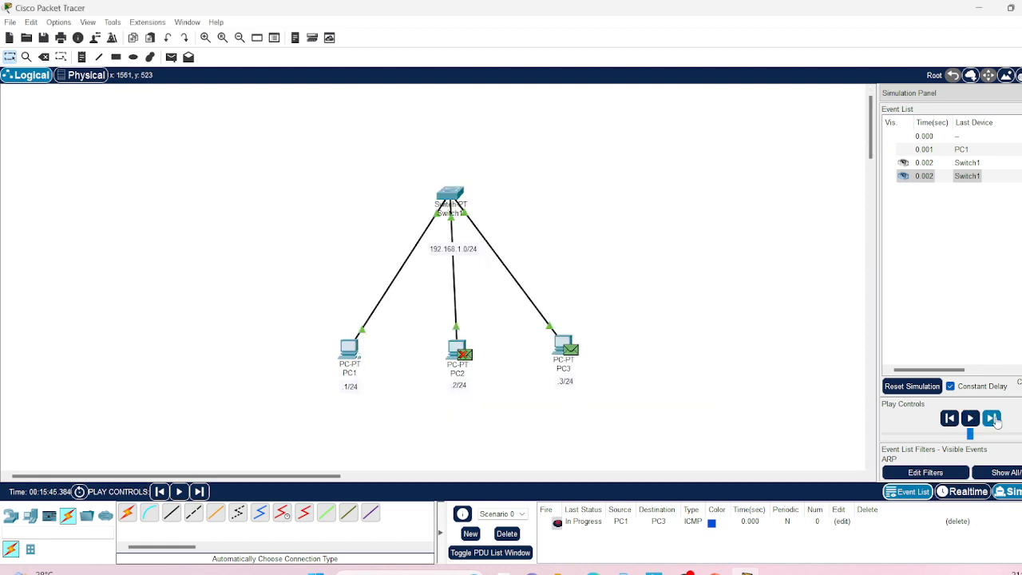
- Run the simulation onward so PC3's ARP reply travels through Switch1 to PC1, and delete Scenario 0
{"action": "left_click", "coordinate": [992, 418]}
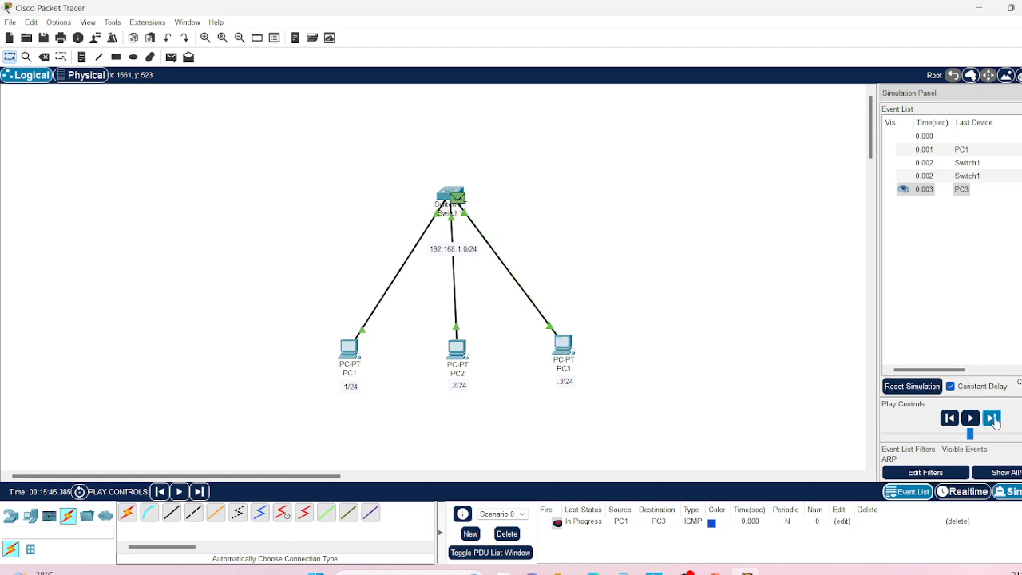
{"action": "left_click", "coordinate": [992, 418]}
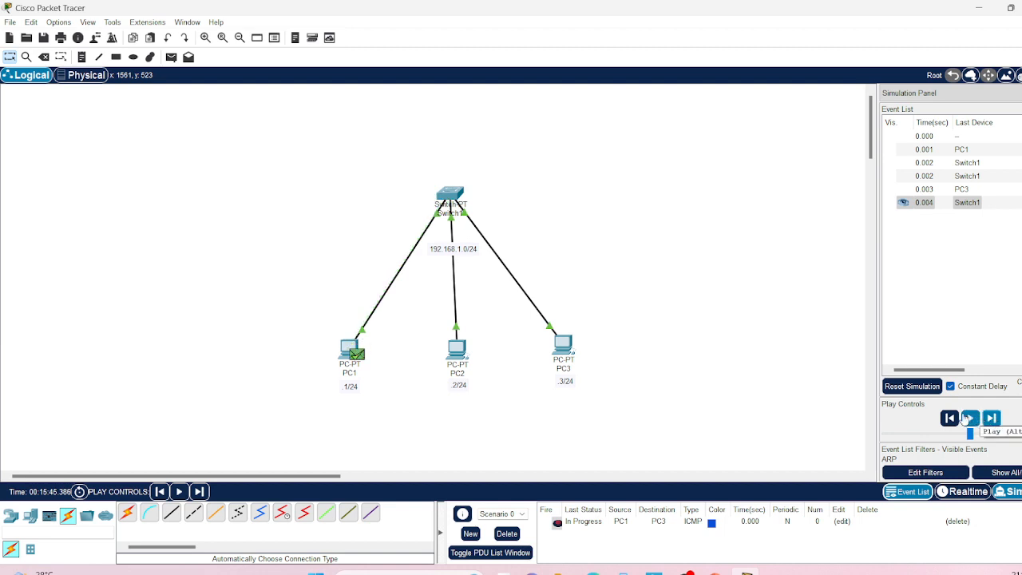
{"action": "left_click", "coordinate": [967, 419]}
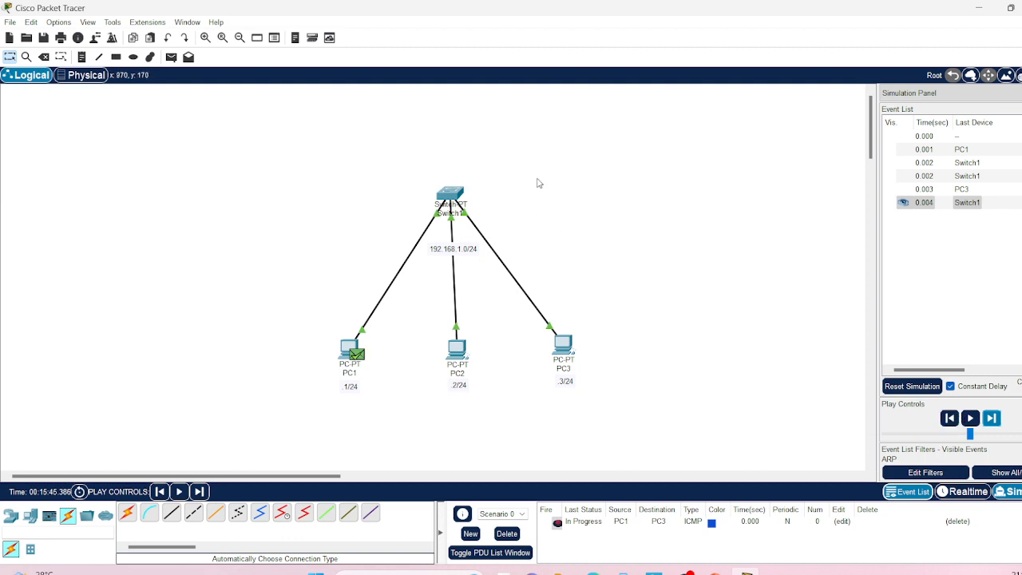
{"action": "left_click", "coordinate": [507, 534]}
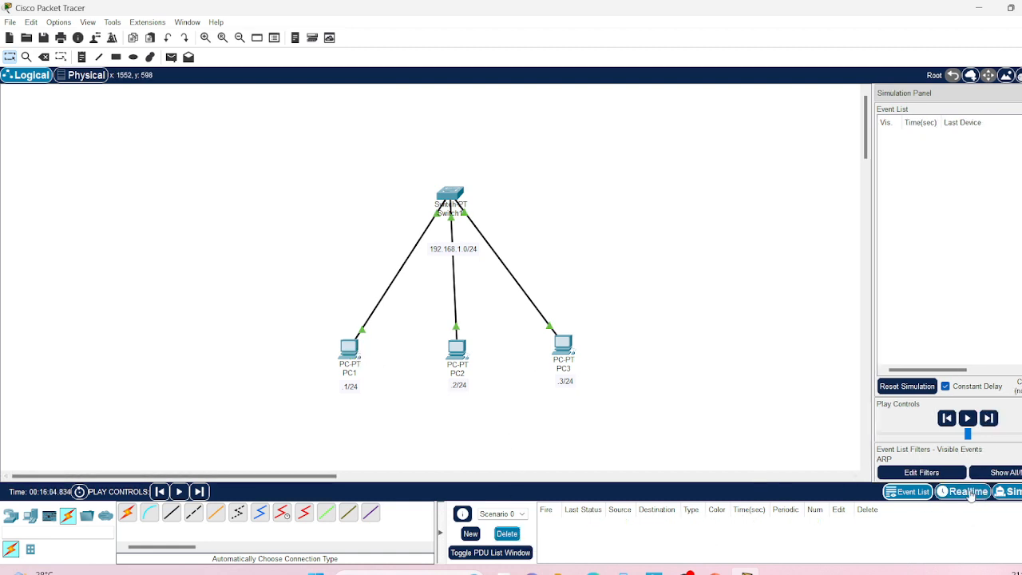
- Return to realtime mode and display PC1's ARP table by running arp -a in its command prompt, closing the PC1 window when done
{"action": "left_click", "coordinate": [966, 492]}
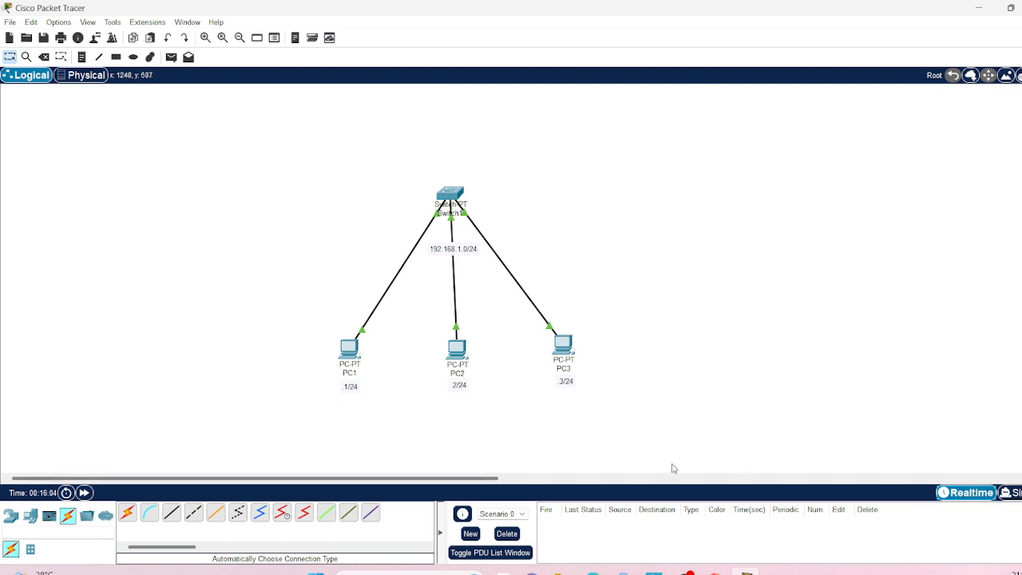
{"action": "left_click", "coordinate": [354, 352]}
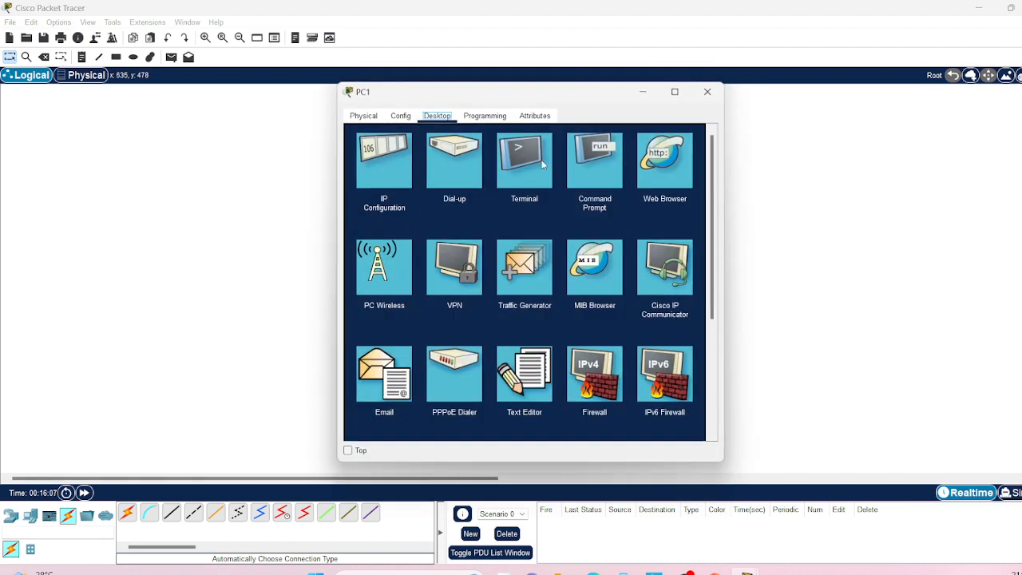
{"action": "left_click", "coordinate": [599, 160]}
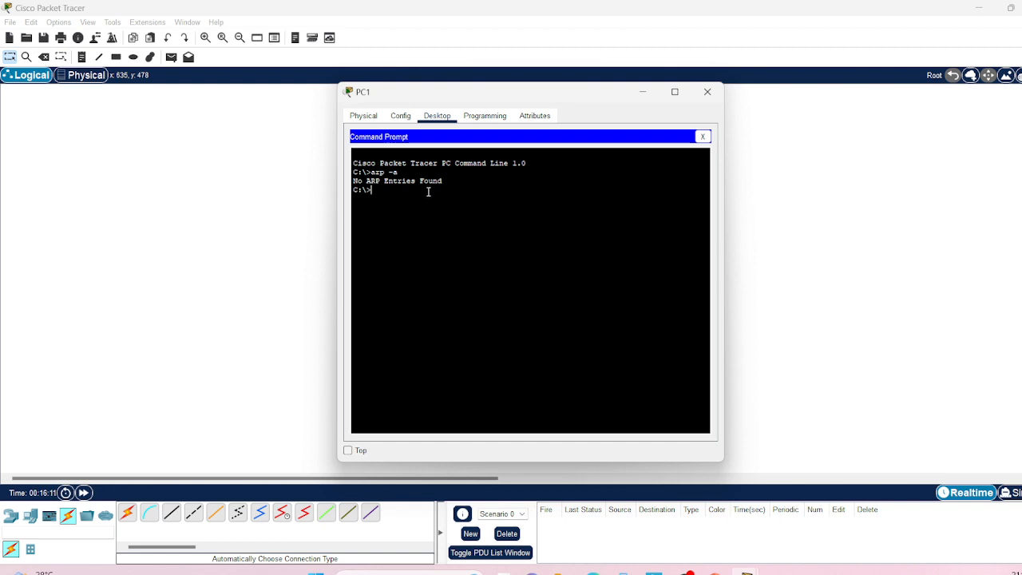
{"action": "type", "text": "arp -a"}
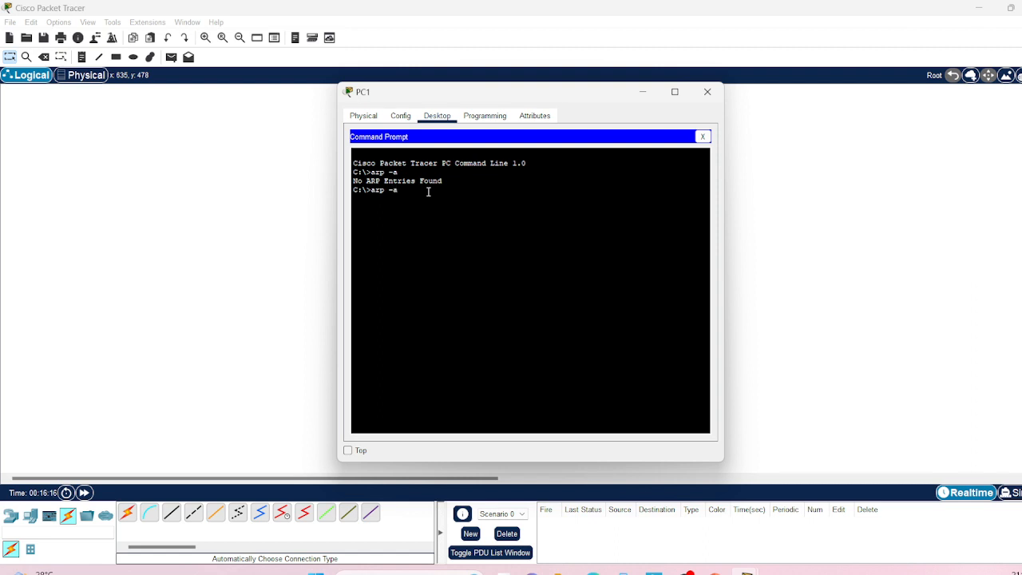
{"action": "key", "text": "Return"}
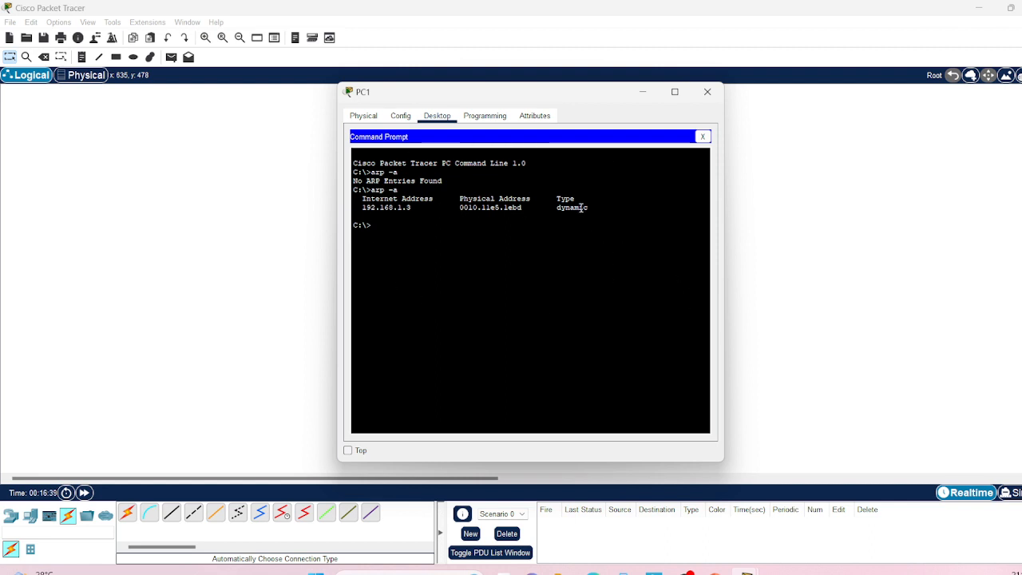
{"action": "left_click_drag", "start_coordinate": [529, 100], "coordinate": [745, 109]}
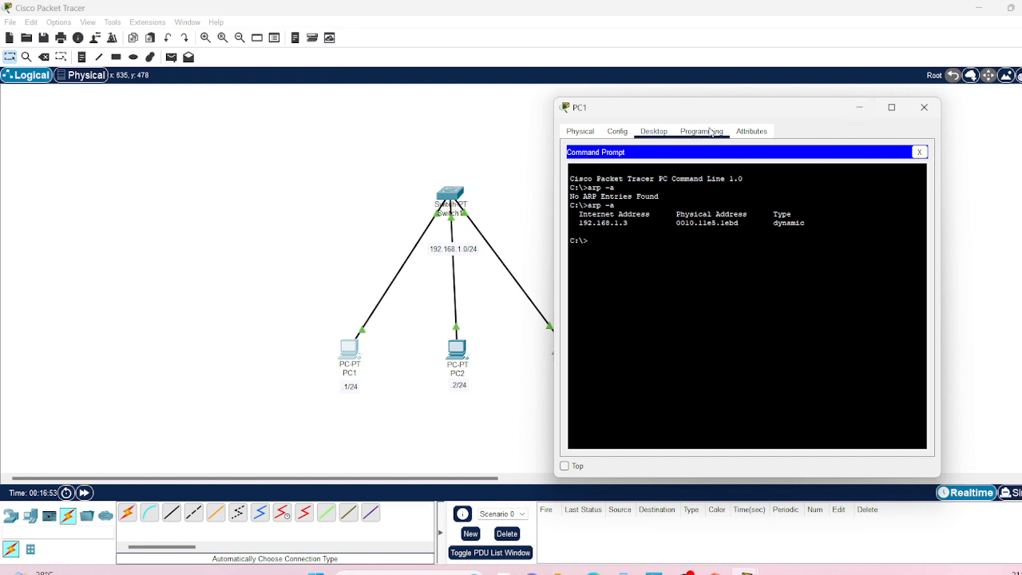
{"action": "left_click_drag", "start_coordinate": [728, 113], "coordinate": [615, 134]}
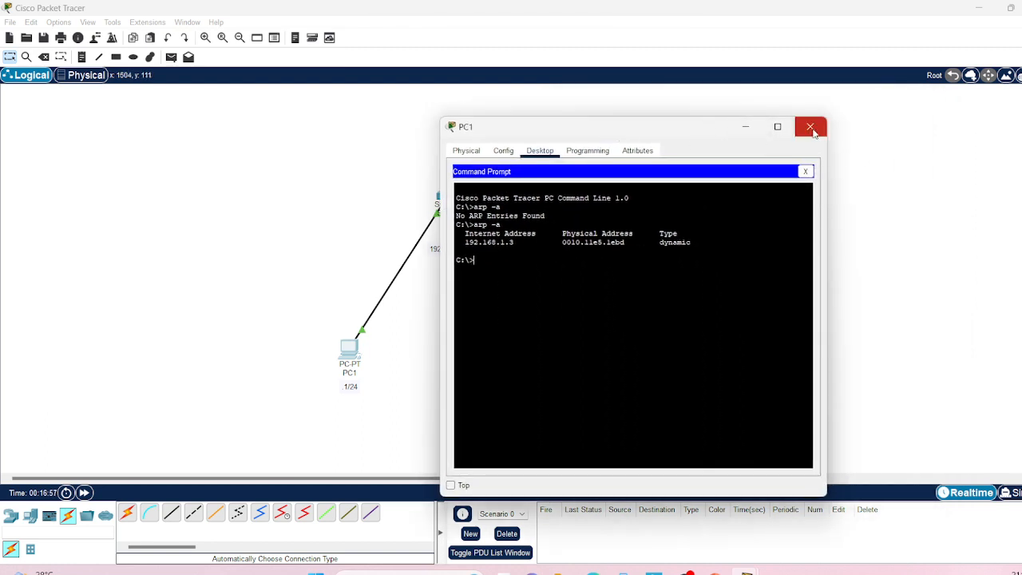
{"action": "left_click", "coordinate": [812, 130]}
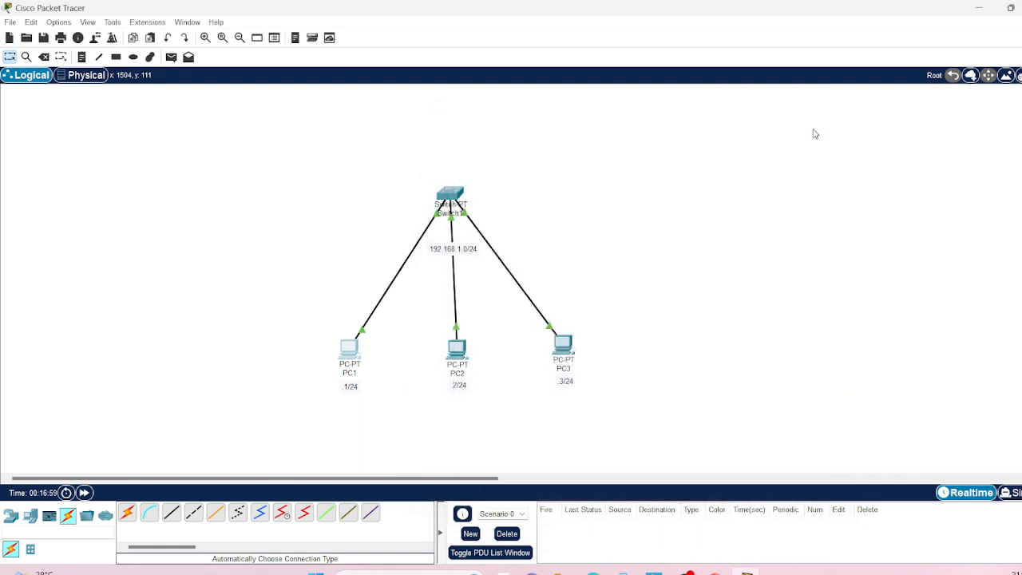